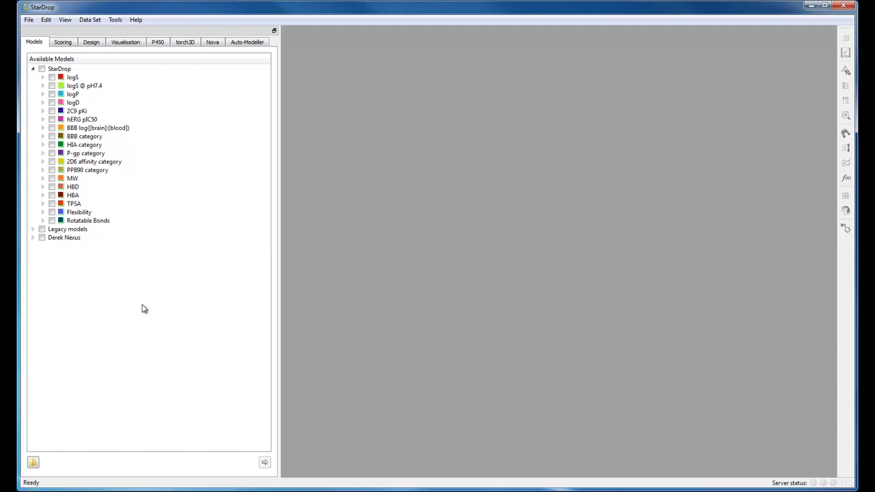
Step: Open the COX2 library.add data set from the Derek Nexus worked examples folder
left_click(33, 22)
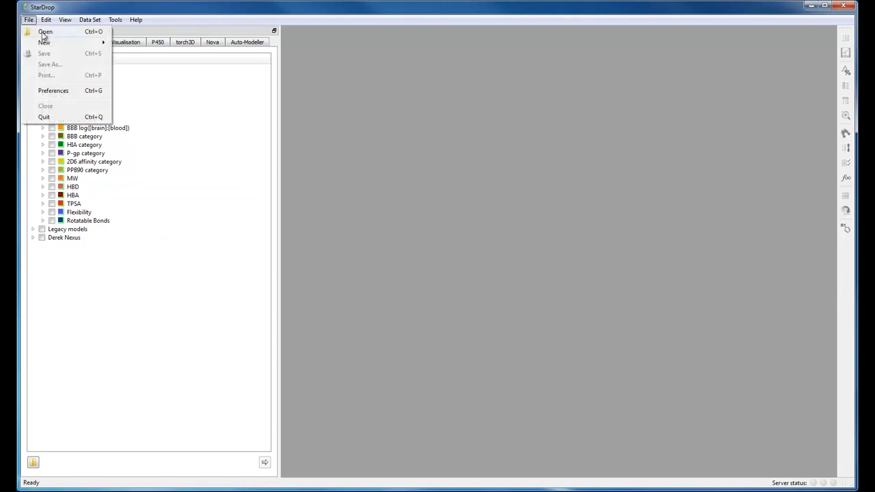
left_click(45, 32)
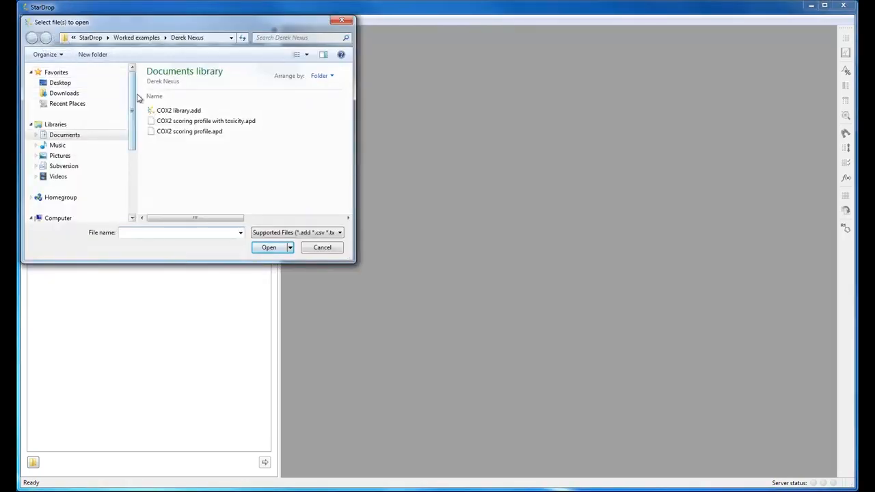
left_click(160, 111)
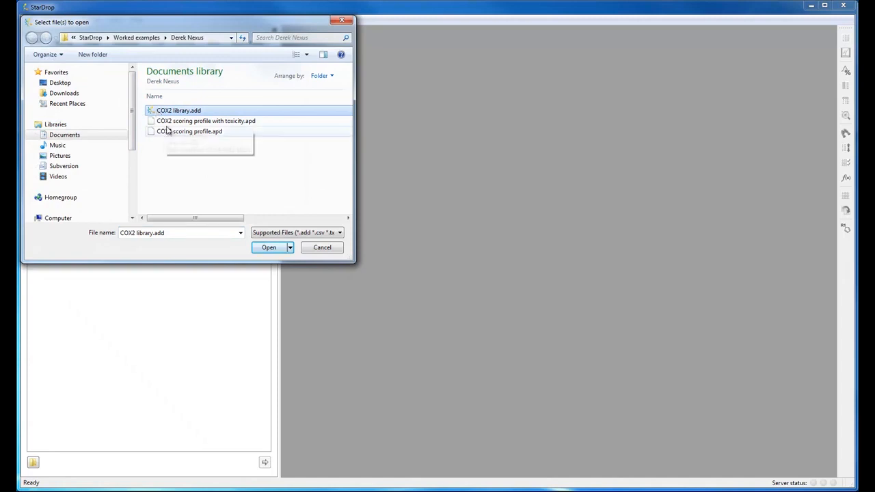
left_click(260, 249)
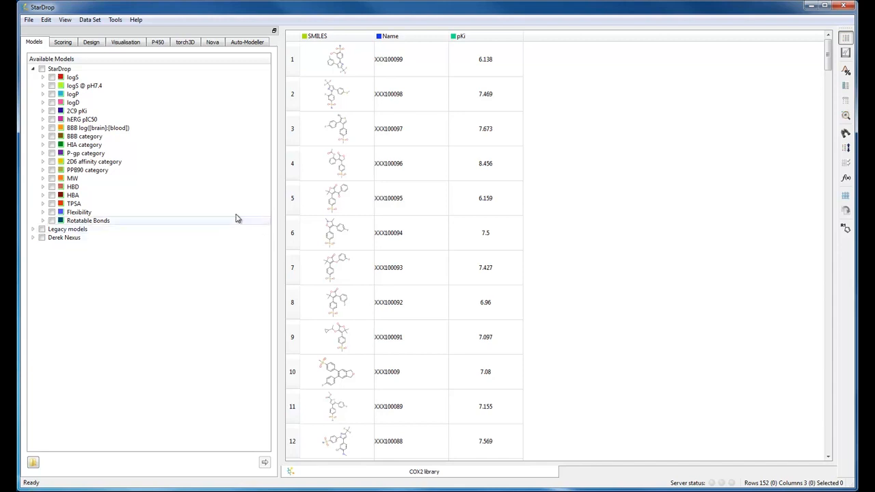
Step: Create a chemical space plot of the COX2 library using visual clustering, named COX2 Space
left_click(126, 43)
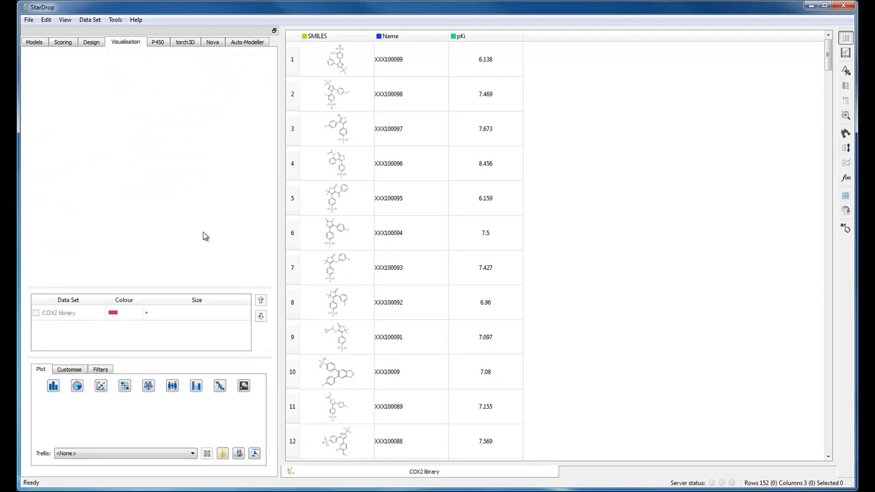
left_click(244, 387)
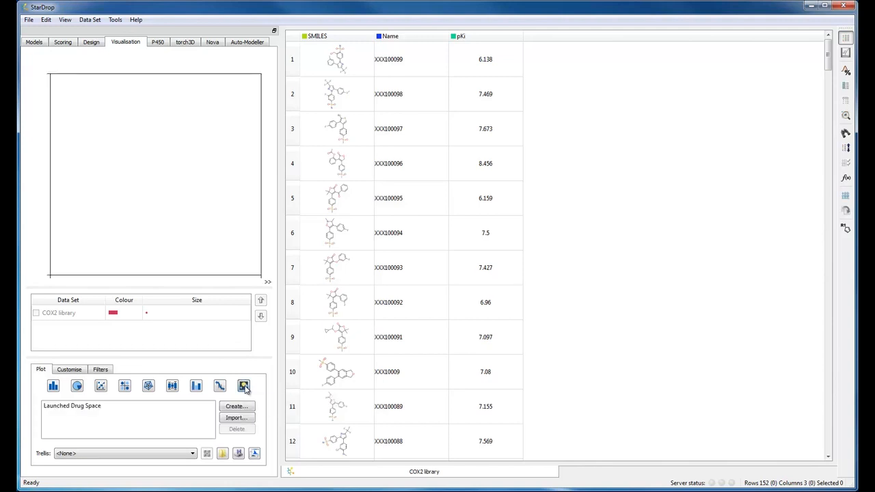
left_click(235, 407)
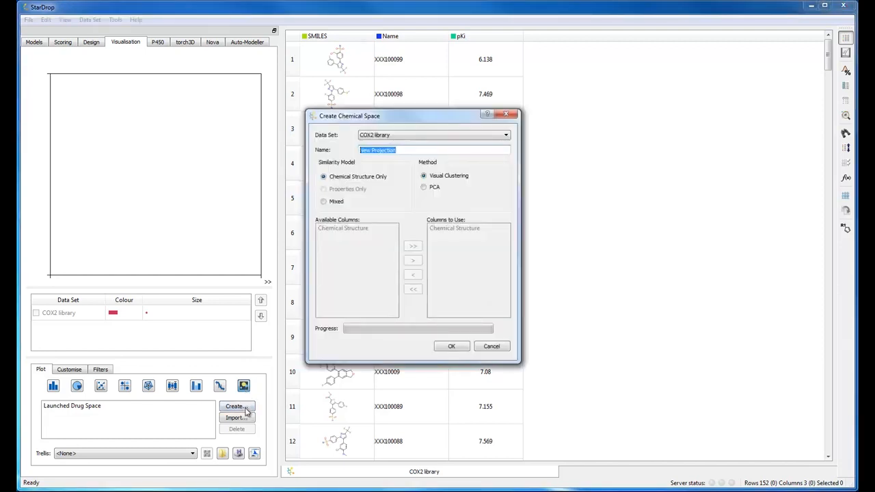
left_click(424, 152)
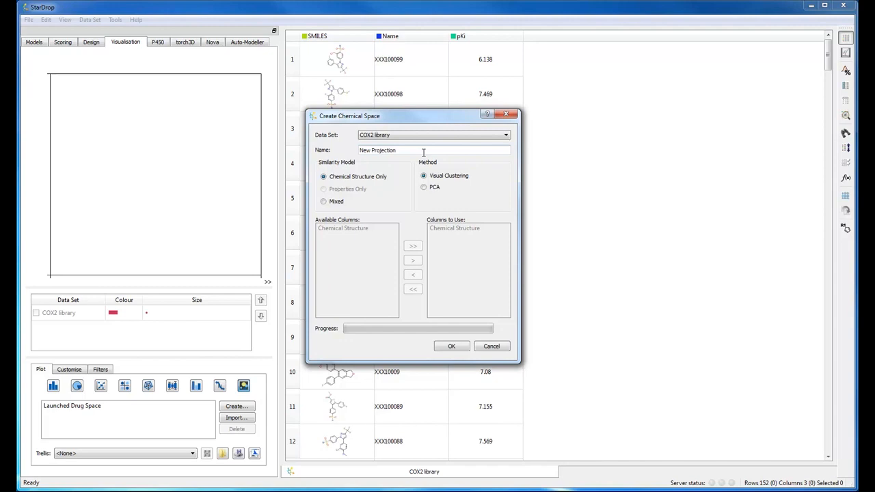
key("BackSpace")
key("BackSpace")
key("BackSpace")
key("BackSpace")
key("BackSpace")
key("BackSpace")
key("BackSpace")
key("BackSpace")
key("BackSpace")
key("BackSpace")
key("BackSpace")
key("BackSpace")
key("BackSpace")
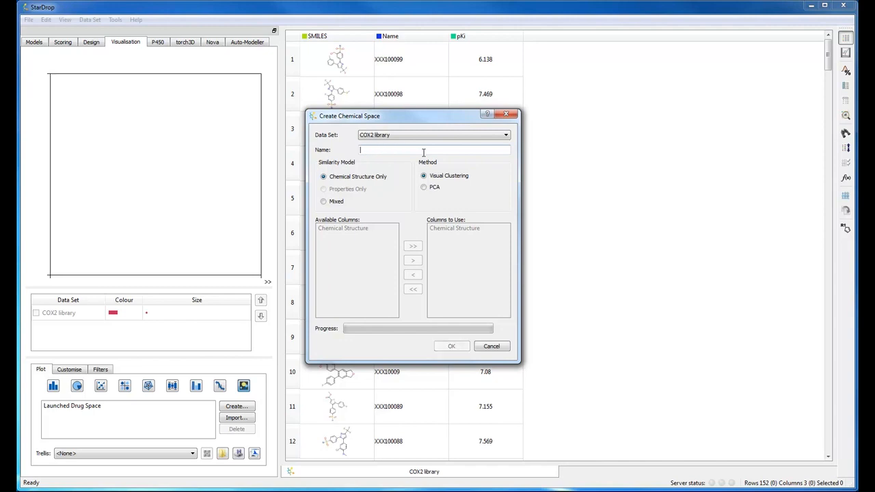
type("COX2 Space")
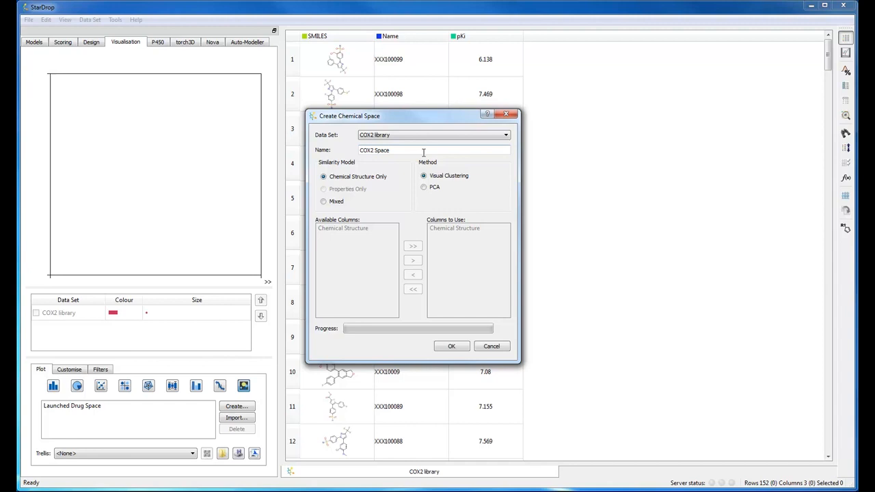
left_click(453, 346)
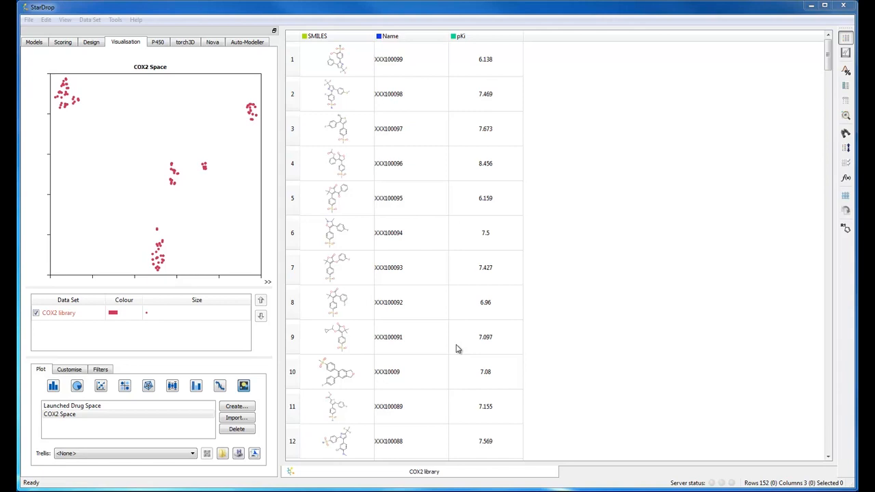
Step: Undock the chemical space plot into a floating window and move and enlarge it beside the table
left_click(255, 456)
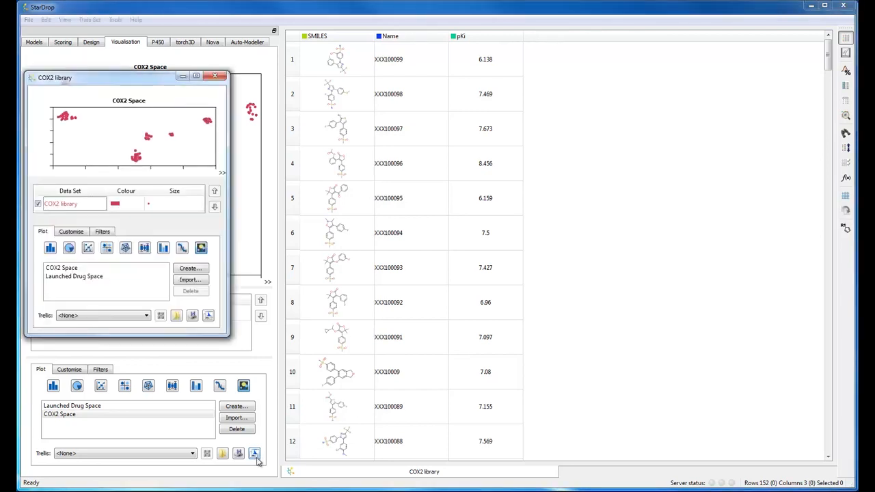
left_click_drag(149, 80, 688, 66)
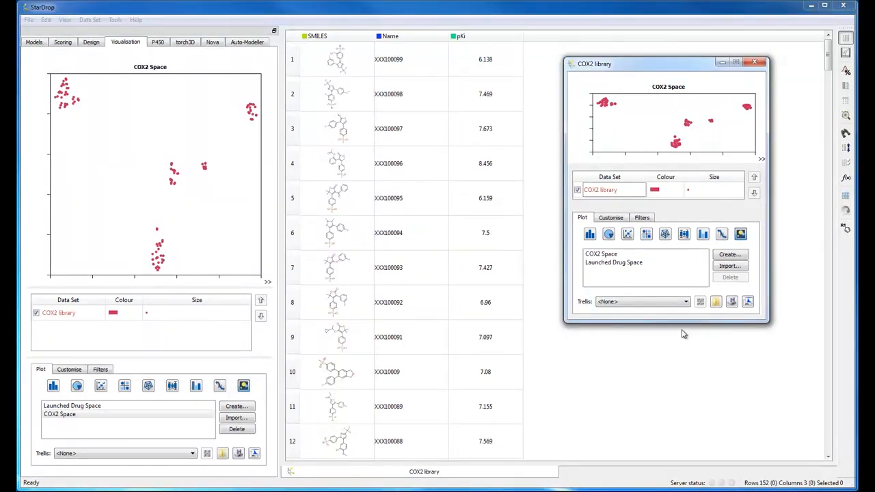
left_click_drag(680, 320, 683, 443)
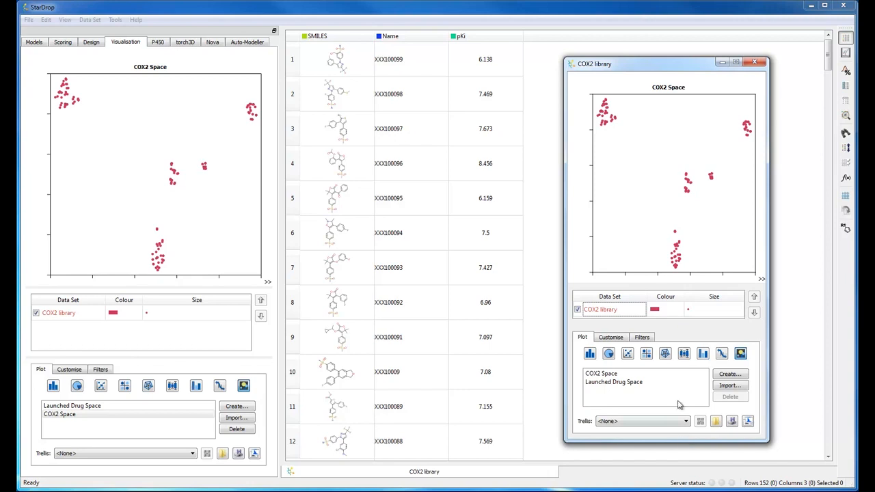
Step: Colour the plot's points by pKi
double_click(655, 312)
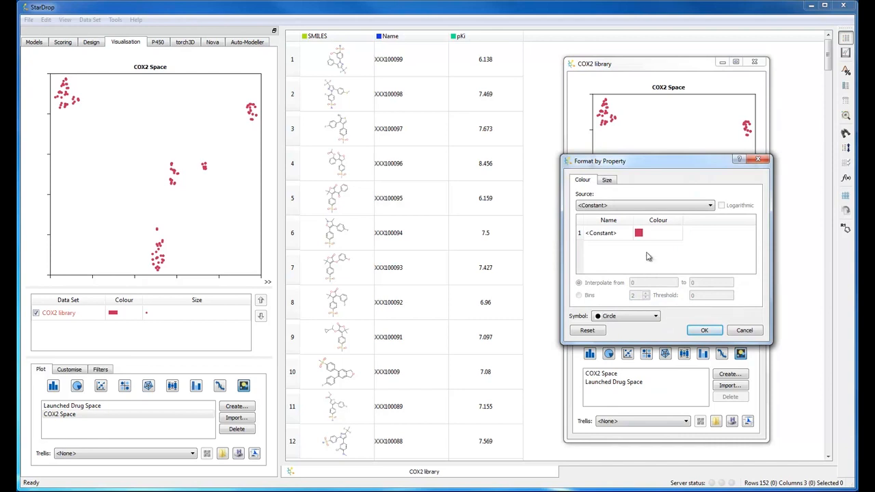
left_click(643, 207)
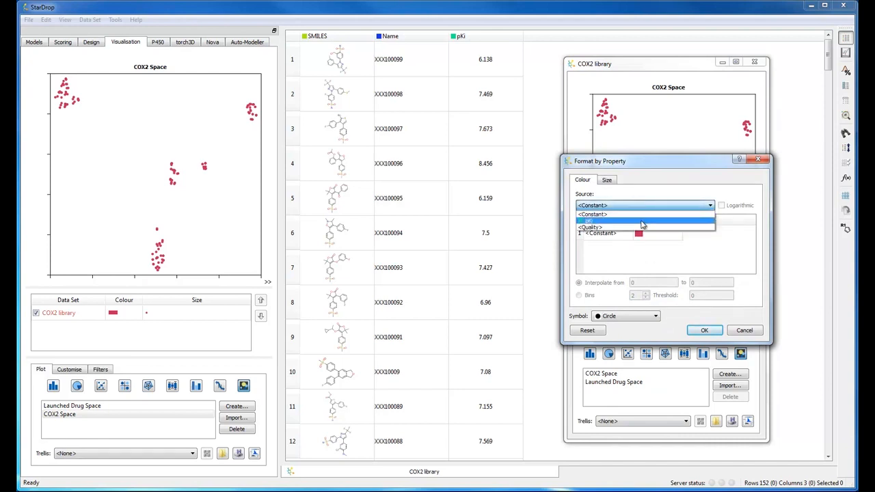
left_click(643, 220)
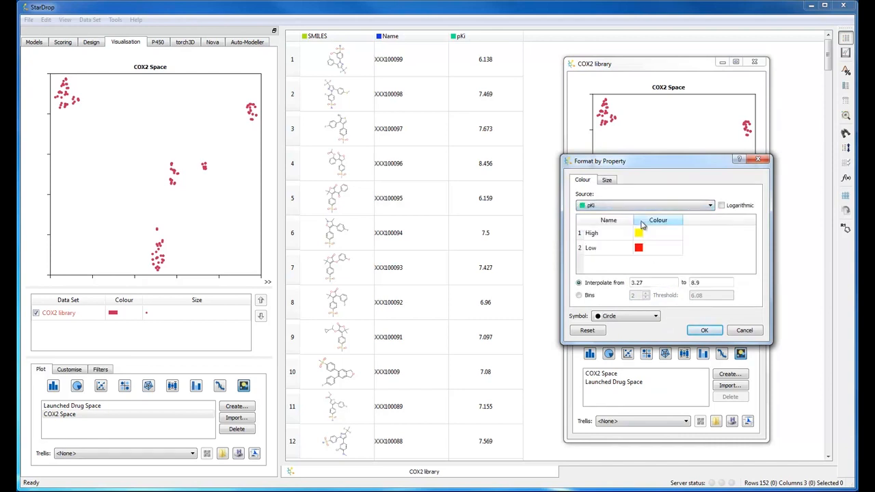
left_click(696, 331)
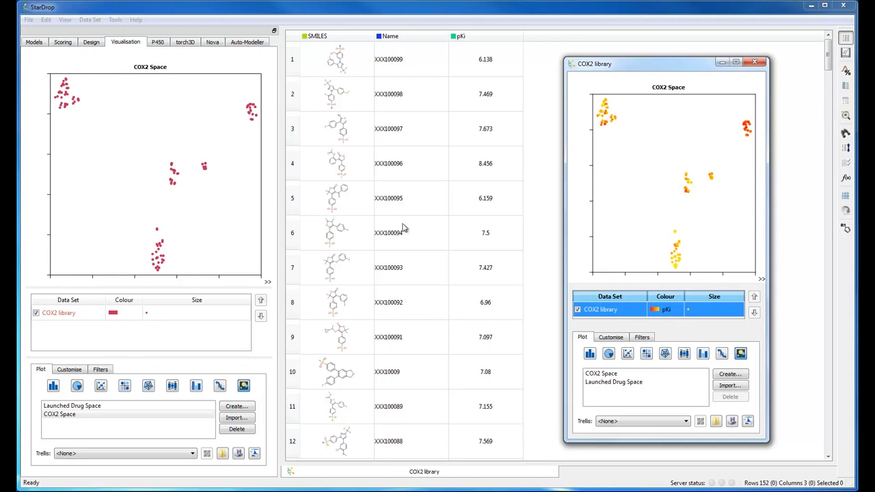
Step: Load the COX2 scoring profile.apd in Scoring and apply it to score the library
left_click(67, 46)
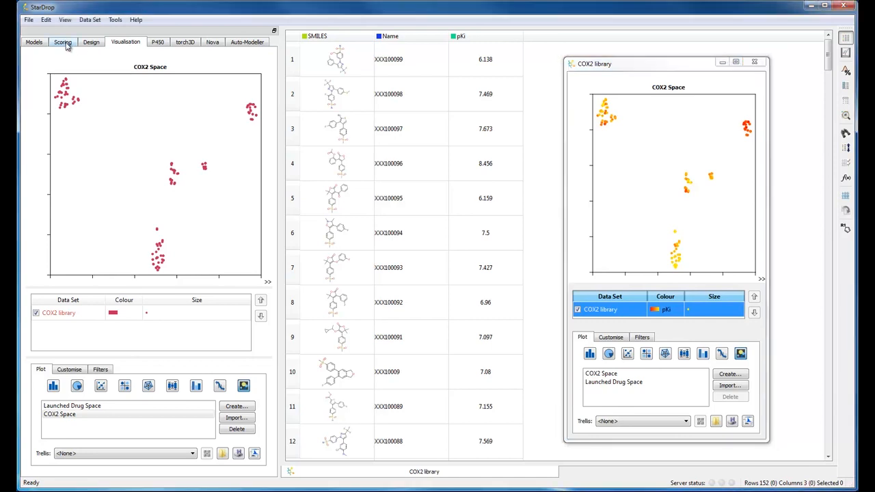
left_click(66, 45)
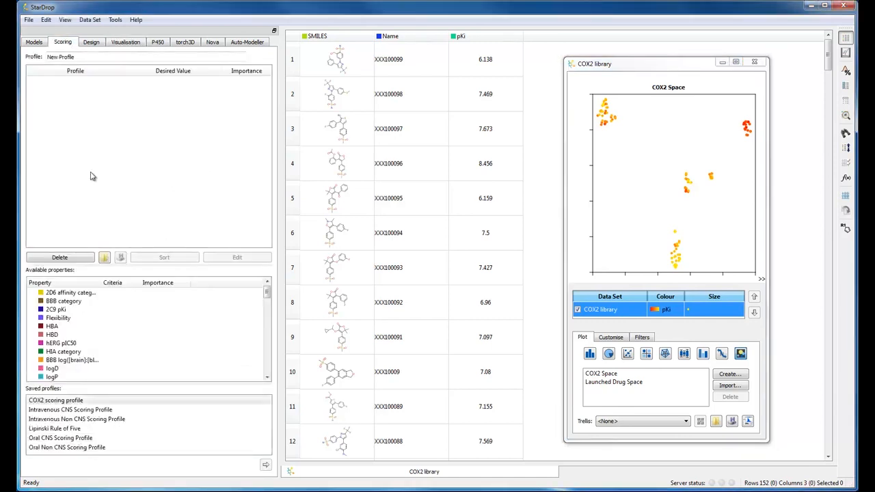
left_click(105, 259)
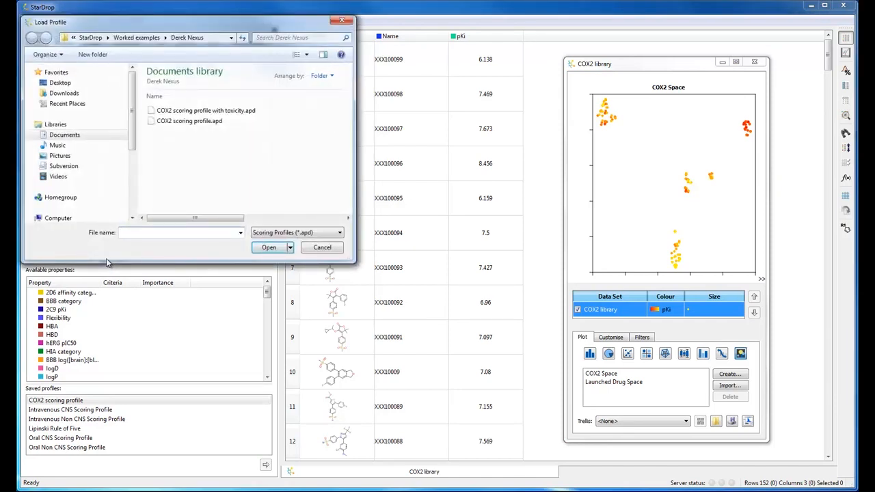
left_click(173, 122)
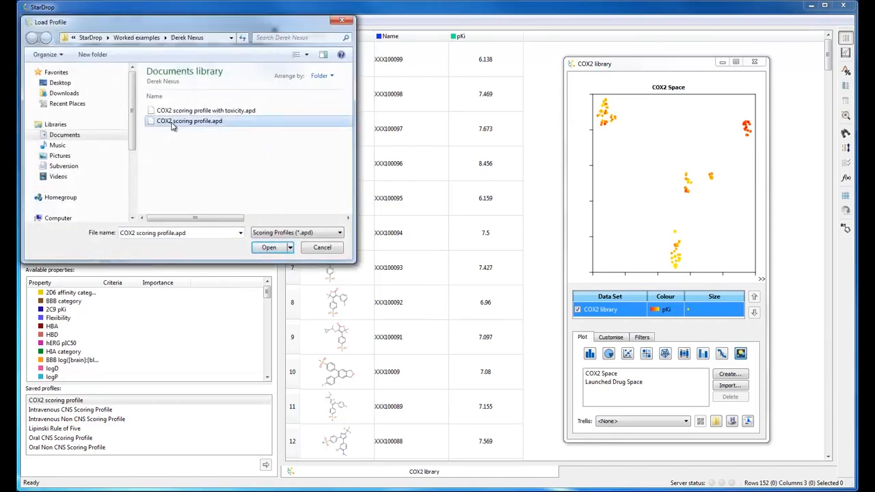
left_click(261, 250)
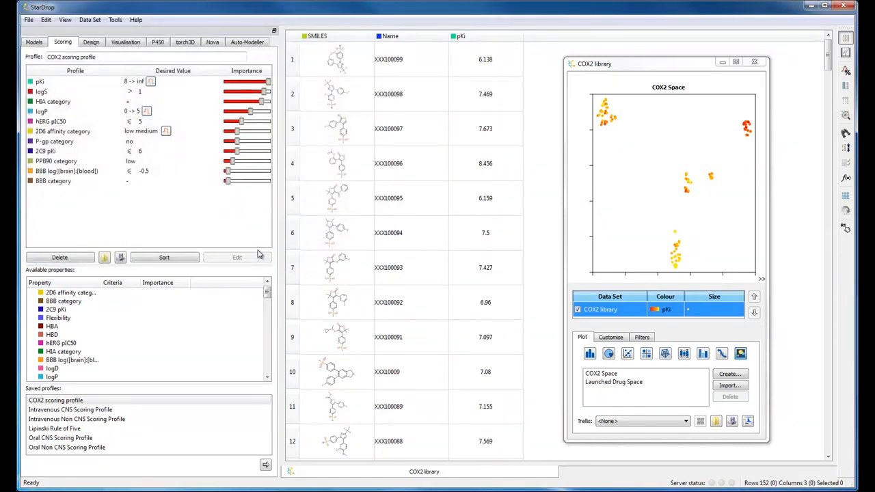
left_click(266, 466)
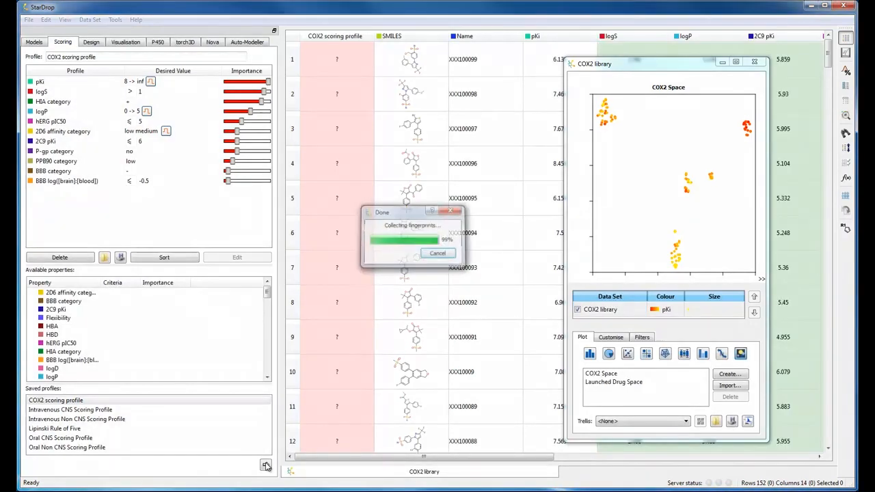
left_click(266, 466)
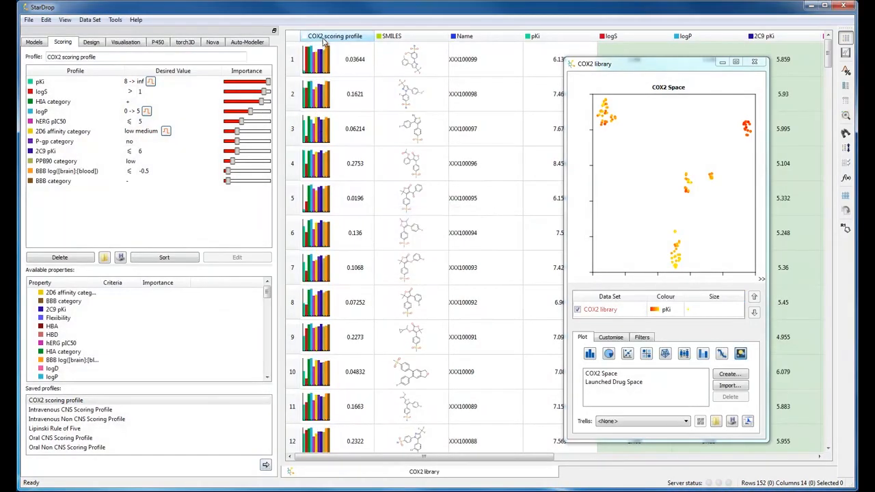
Step: Sort the compounds by the COX2 scoring profile column in descending order
right_click(326, 41)
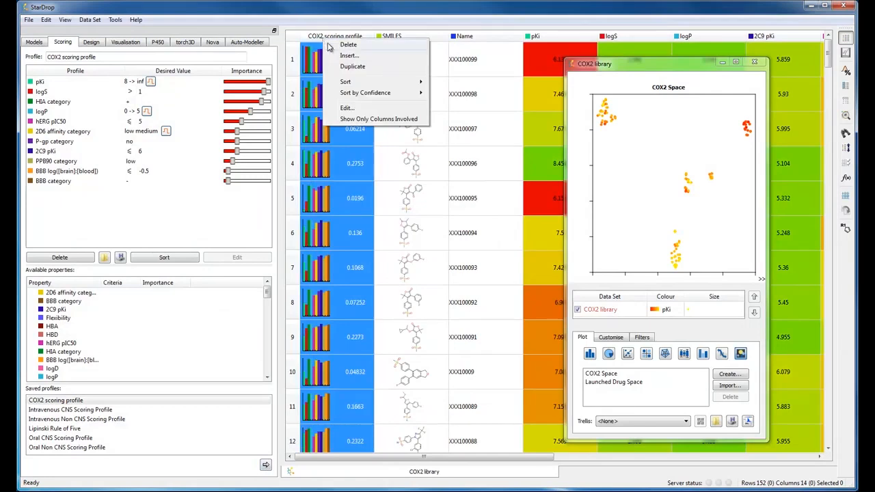
mouse_move(354, 82)
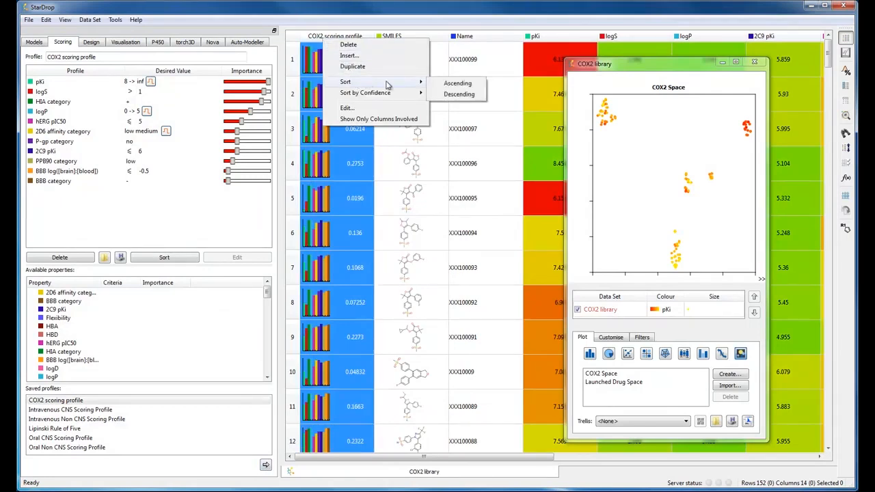
left_click(452, 96)
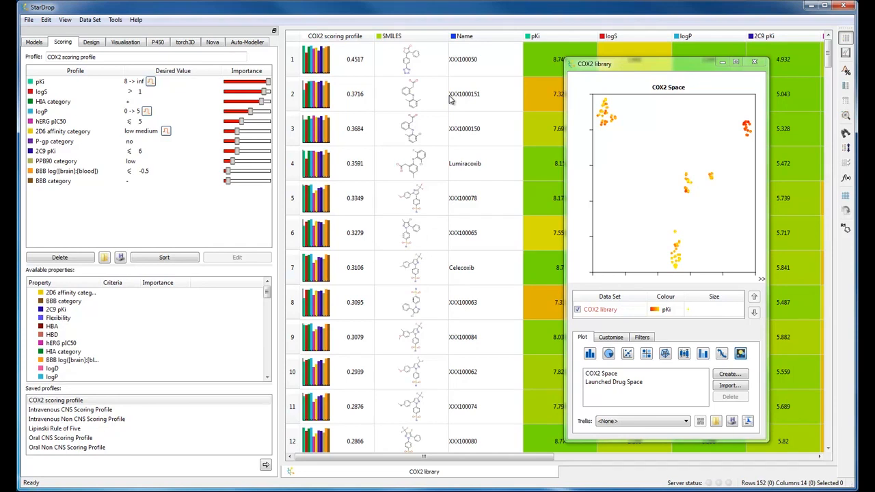
Step: Colour the plot's points by COX2 scoring profile instead of pKi
left_click(653, 311)
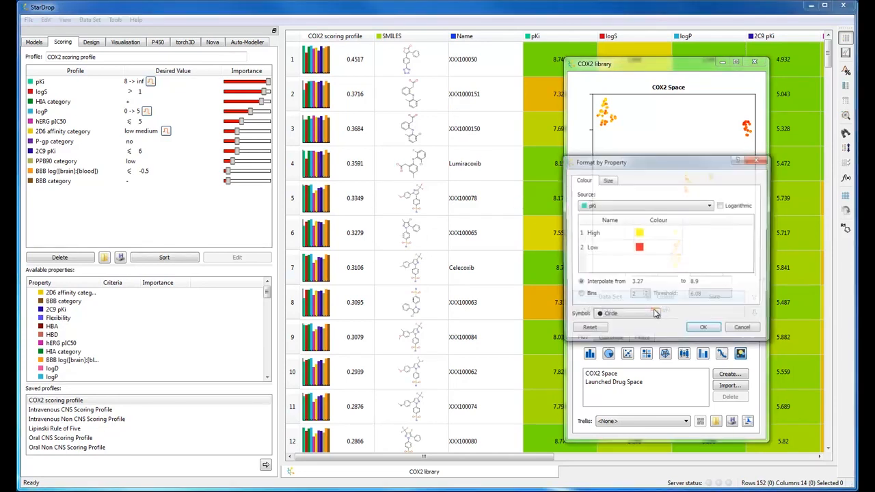
left_click(650, 207)
left_click(649, 219)
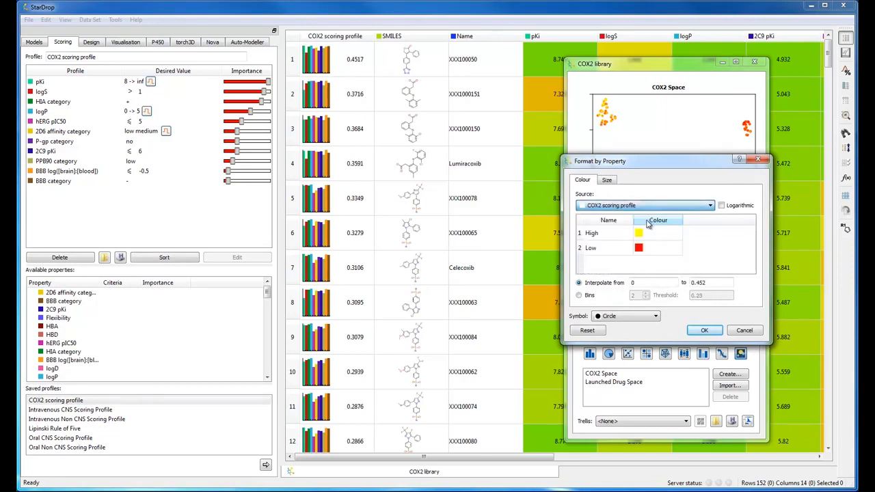
left_click(705, 334)
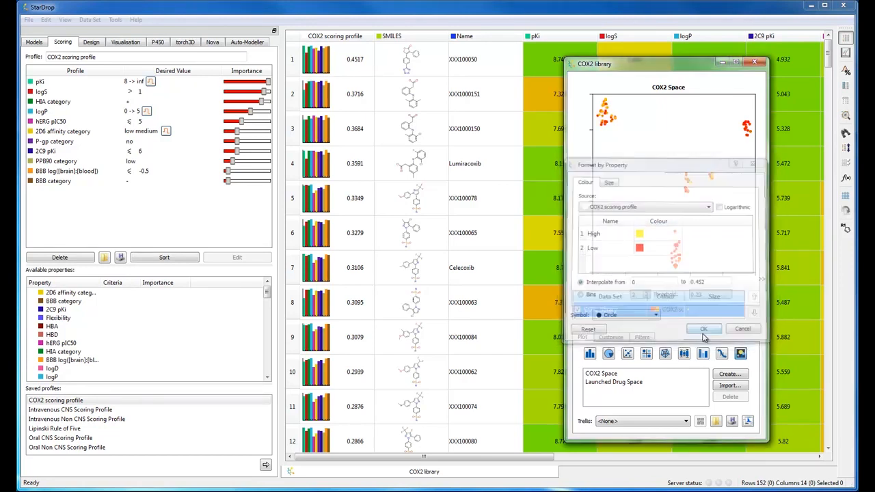
Step: Select a cluster of points in the plot and the Celecoxib row in the table
left_click_drag(683, 295, 723, 294)
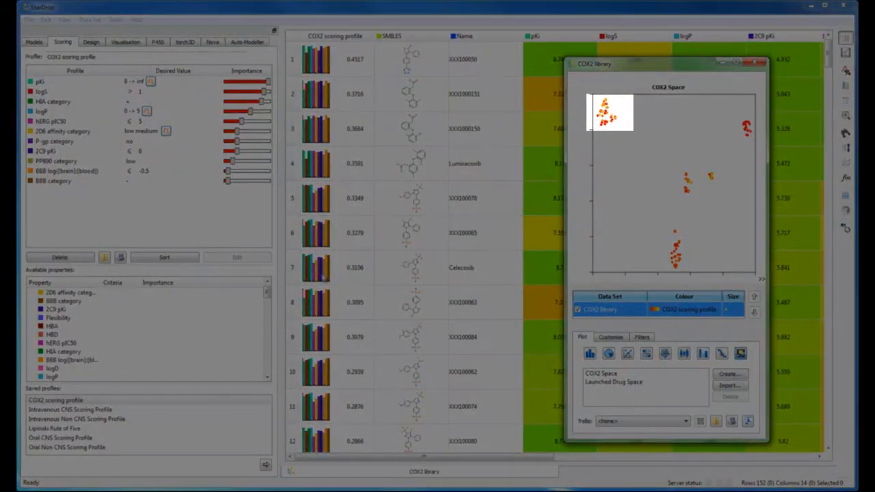
left_click(295, 274)
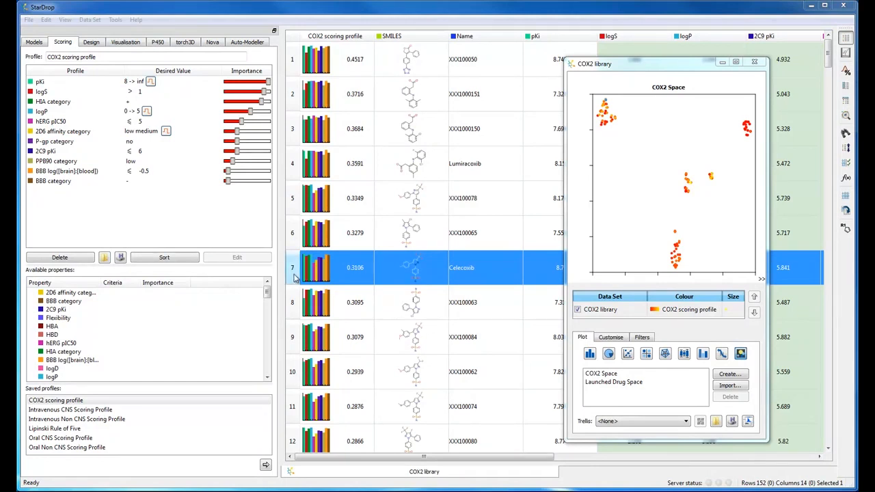
Step: Expand the Derek Nexus model group in the Models list
left_click(34, 42)
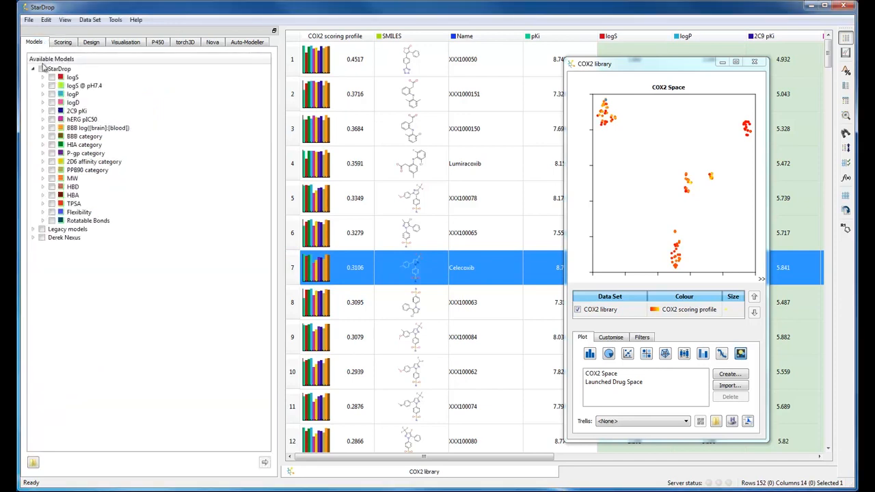
left_click(32, 238)
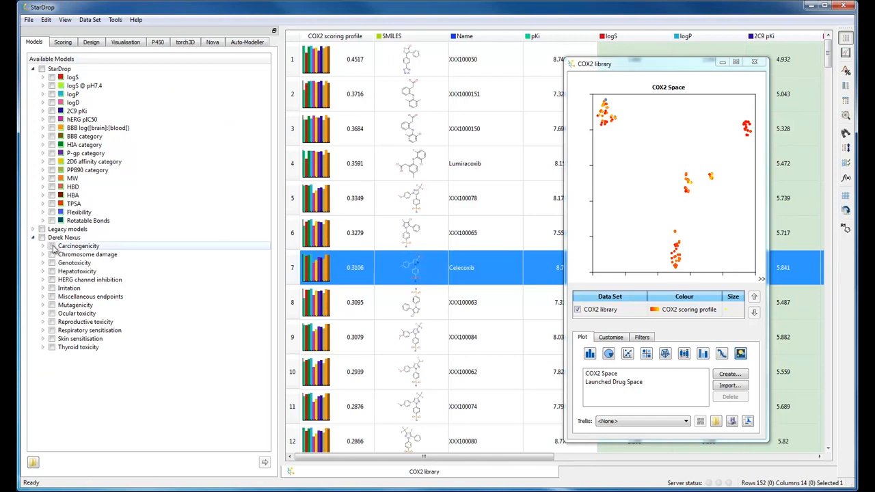
Step: Select the Carcinogenicity, Genotoxicity, Hepatotoxicity and Mutagenicity Derek Nexus models and run them on the COX2 library
left_click(52, 246)
left_click(52, 263)
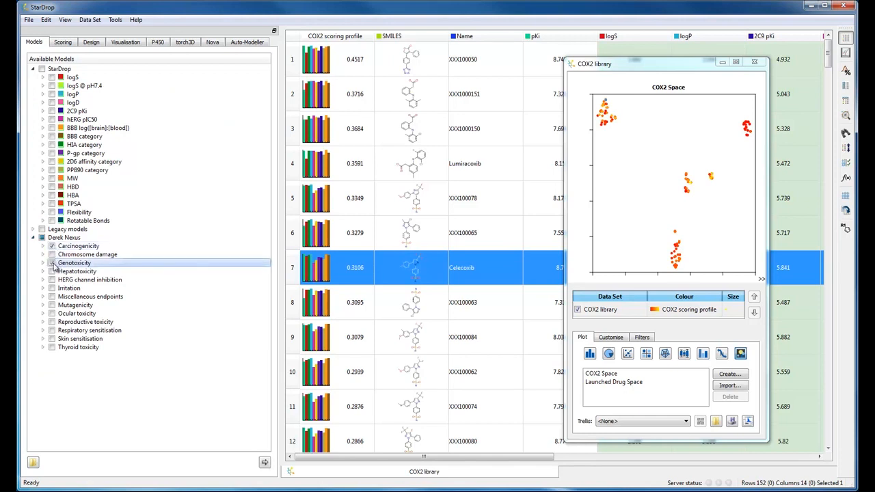
left_click(54, 274)
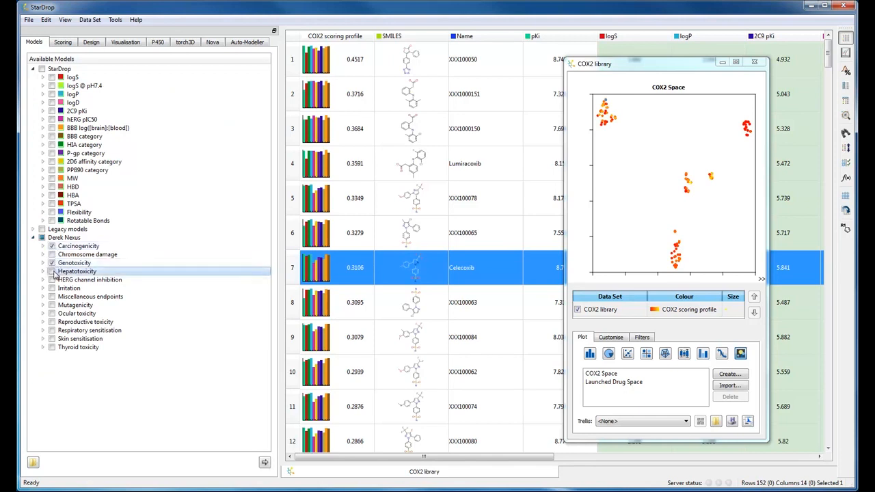
left_click(54, 307)
left_click(54, 307)
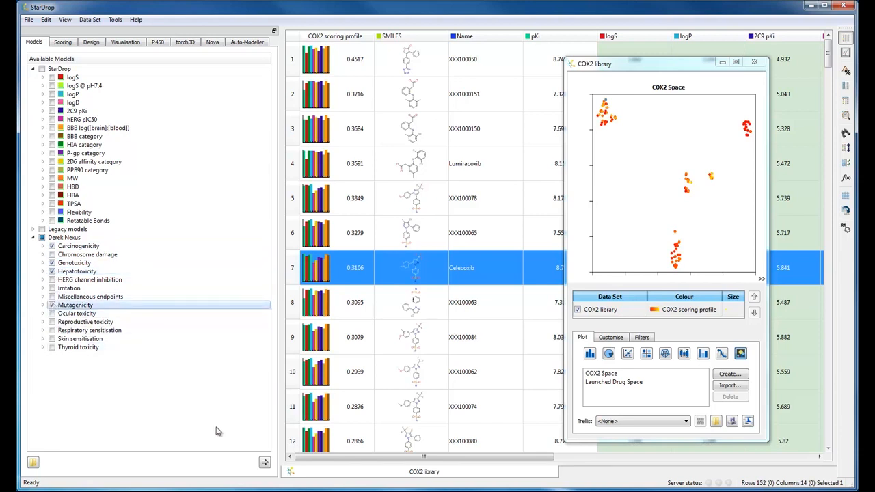
left_click(266, 464)
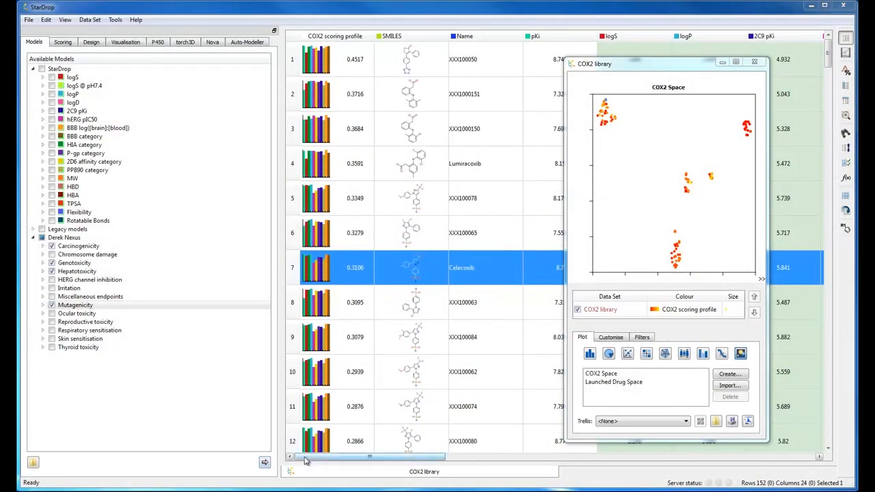
Step: Scroll across the table to review the Derek Nexus prediction columns
left_click_drag(306, 460, 603, 473)
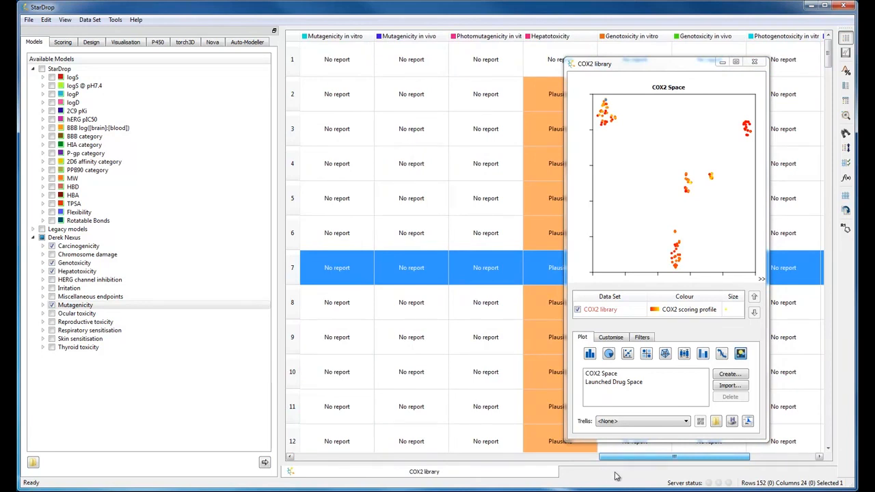
left_click_drag(616, 476, 625, 476)
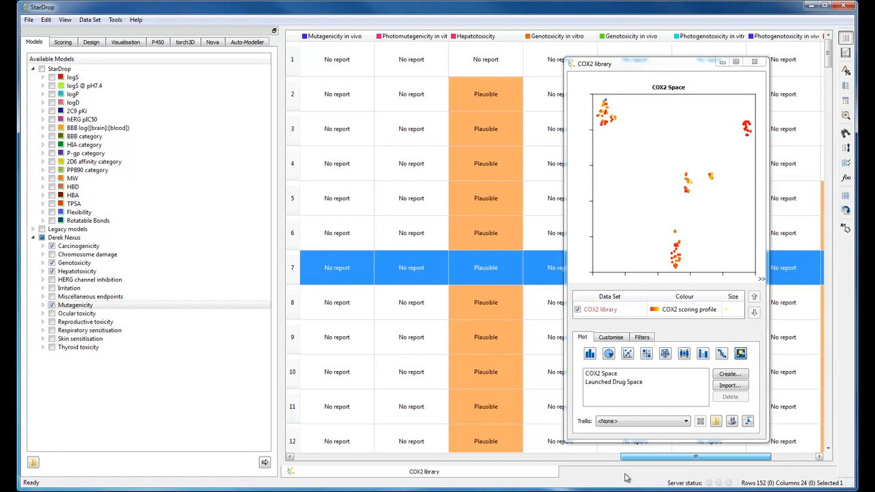
left_click_drag(625, 457, 293, 469)
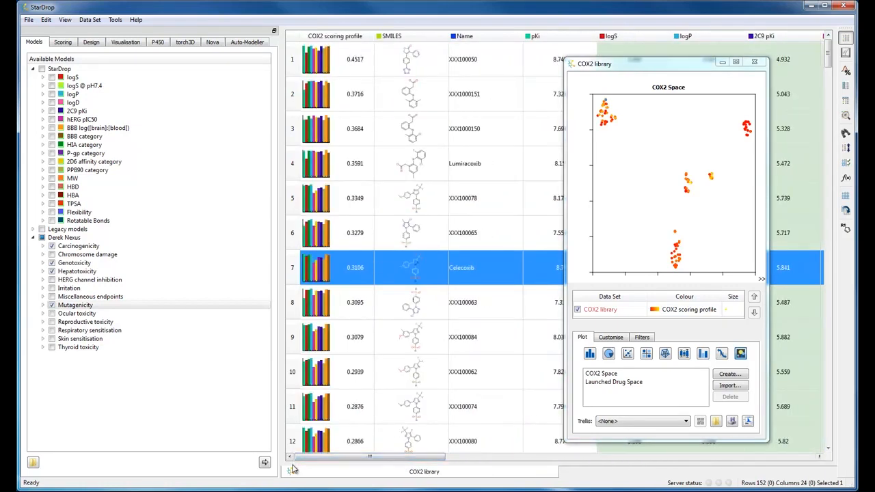
Step: Colour the plot's points by Hepatotoxicity instead of COX2 scoring profile
left_click(662, 312)
left_click(662, 312)
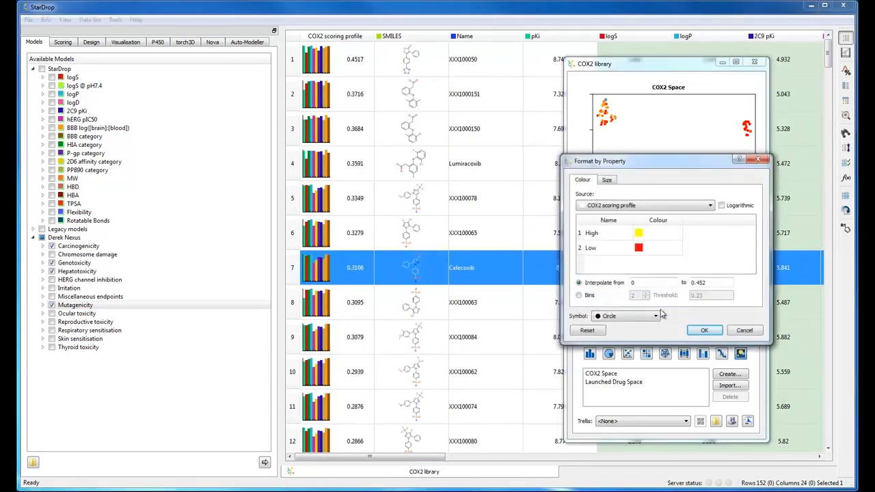
left_click(669, 206)
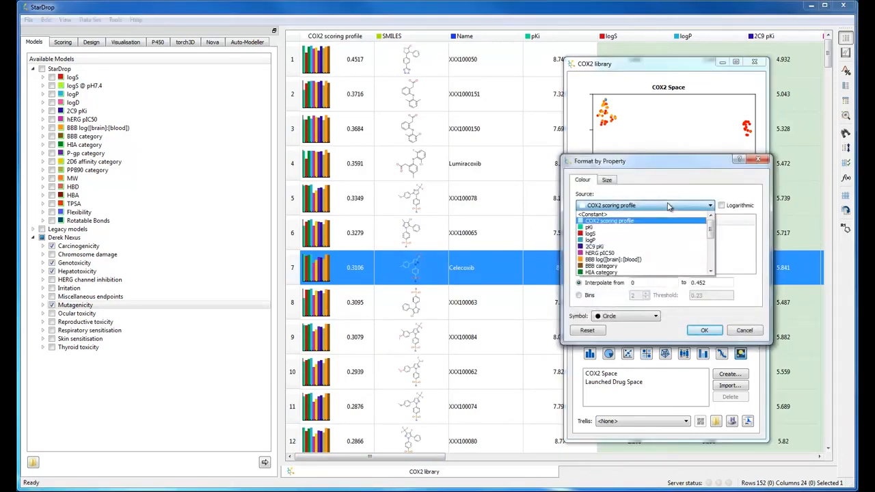
scroll(657, 231, "down", 10)
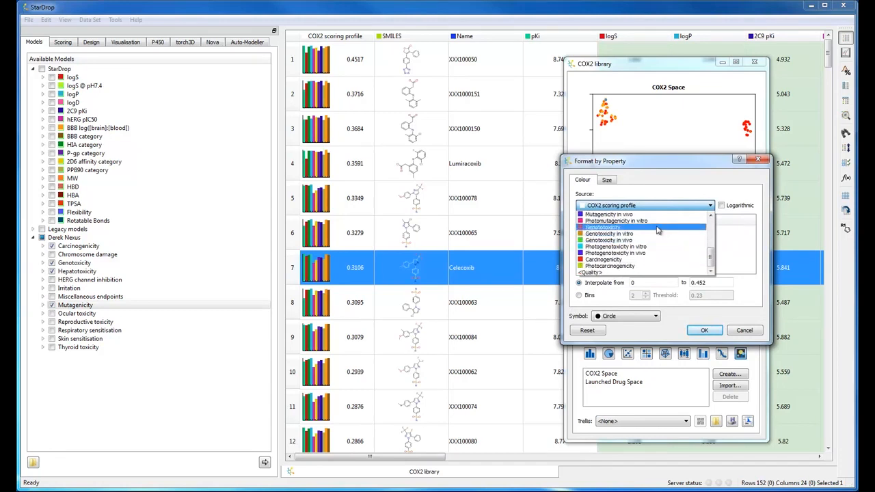
left_click(658, 230)
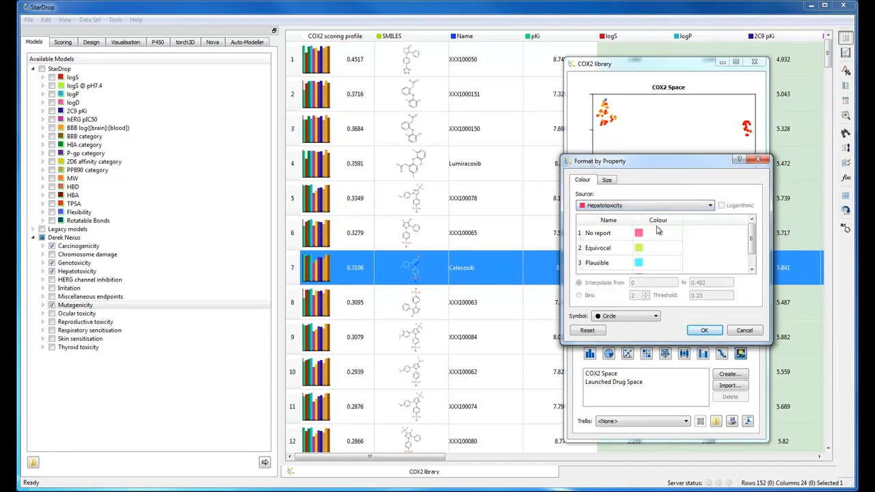
left_click(707, 331)
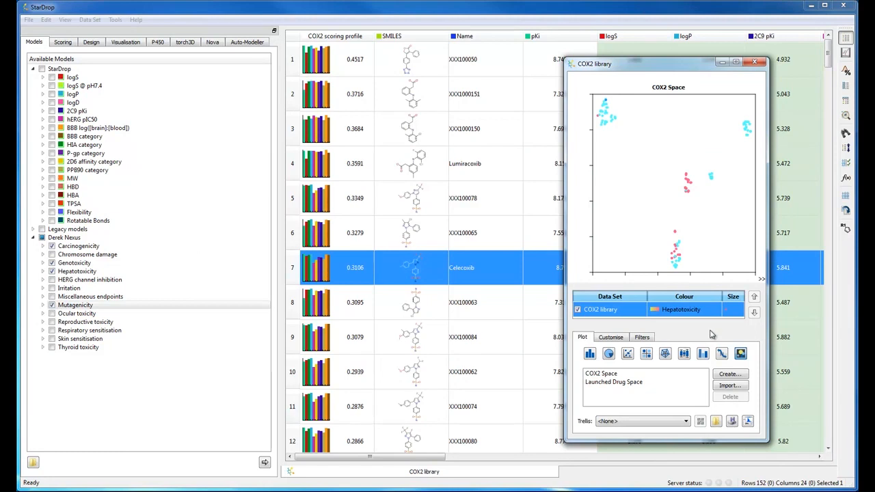
Step: Load the saved profile COX2 scoring profile with toxicity.apd and score the library with it
left_click(698, 333)
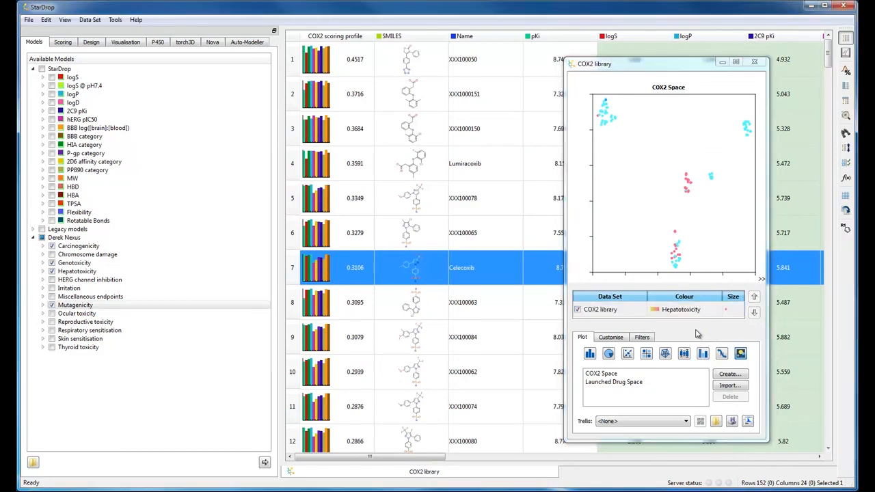
left_click(75, 43)
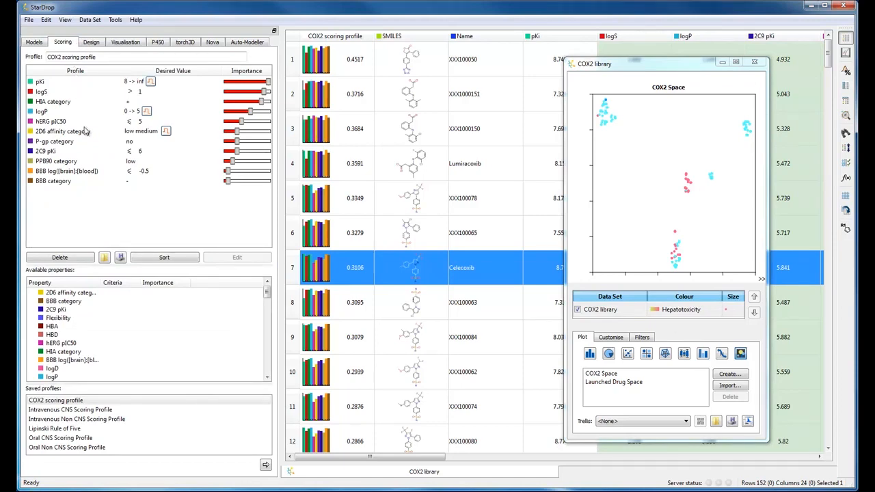
left_click(104, 258)
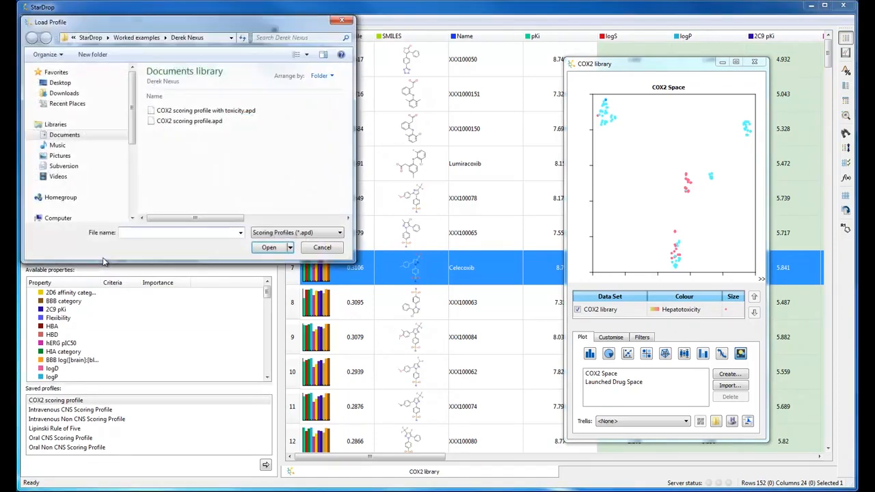
left_click(203, 111)
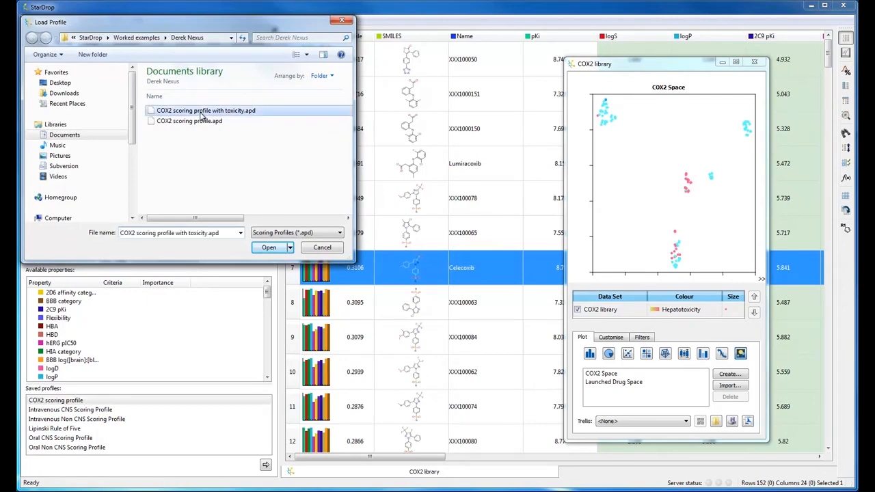
left_click(269, 248)
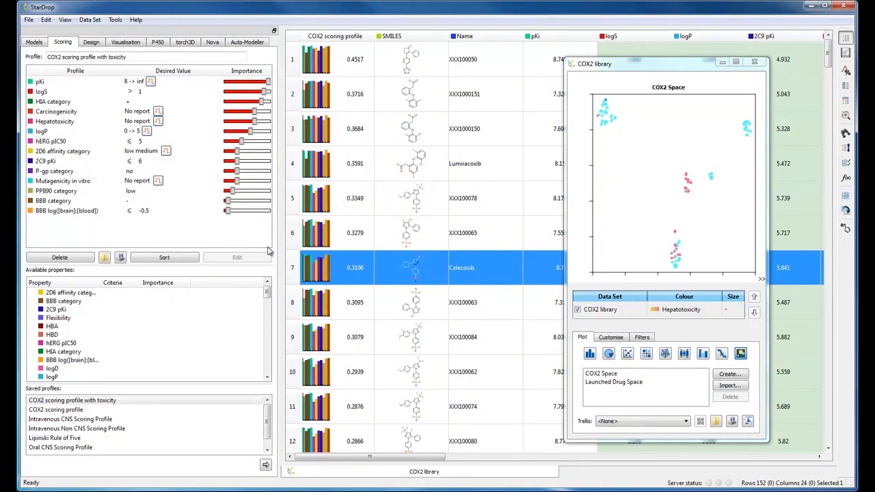
left_click(265, 467)
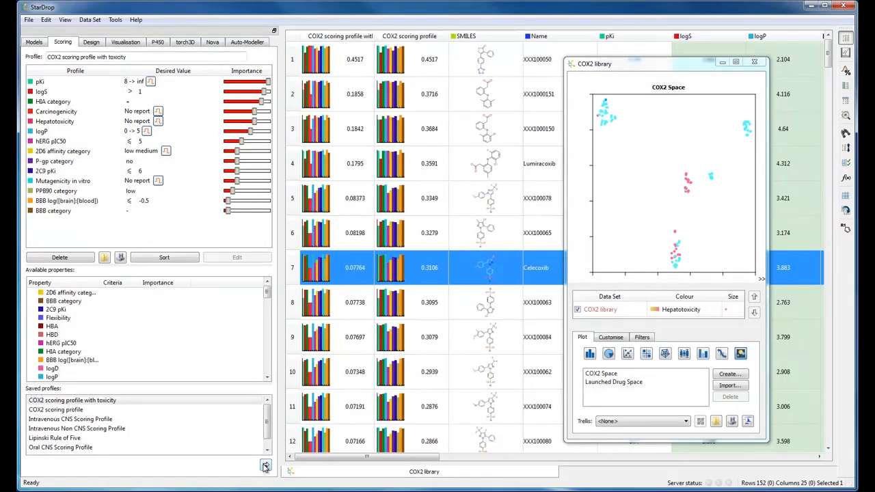
Step: Colour the plot's points by COX2 scoring profile with toxicity
double_click(659, 310)
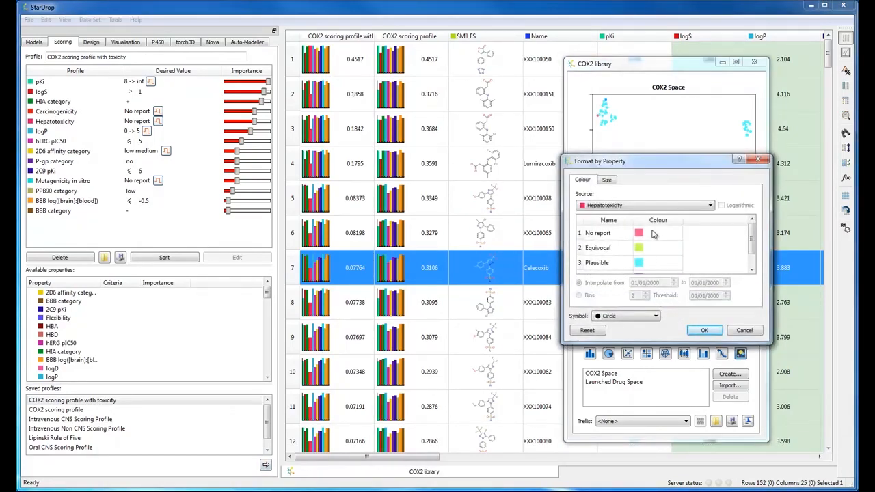
left_click(648, 206)
scroll(648, 232, "up", 5)
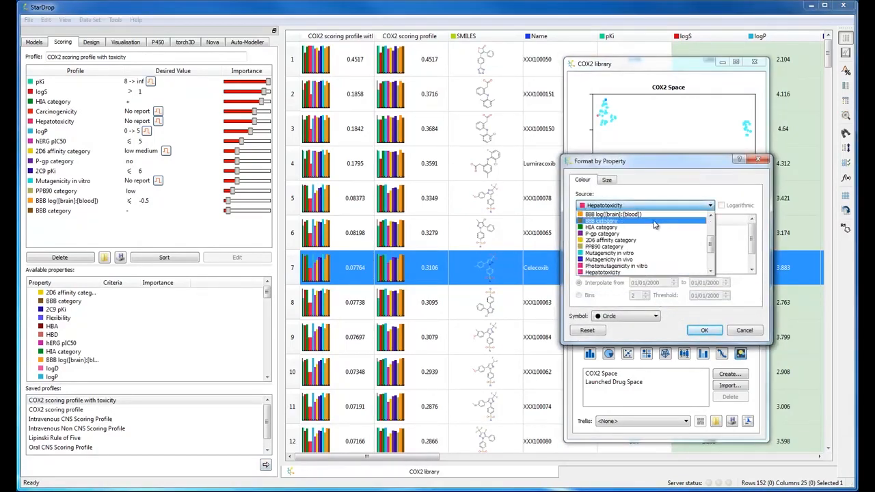
left_click(655, 226)
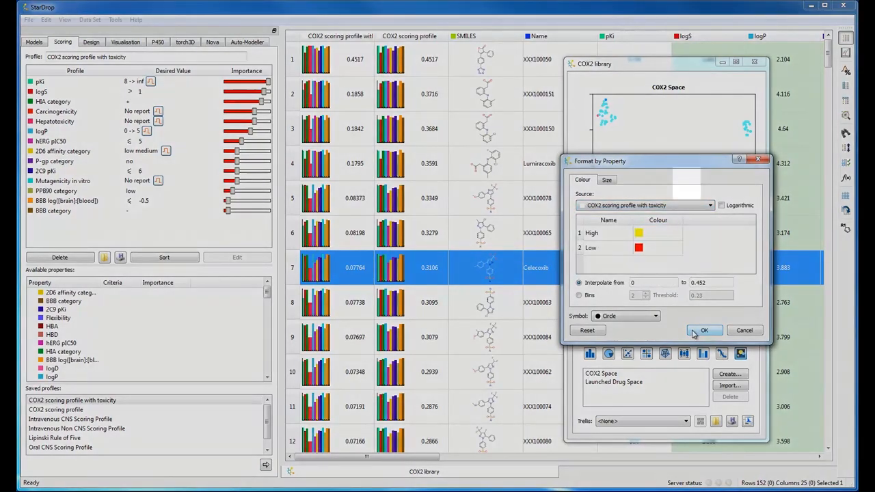
left_click(695, 331)
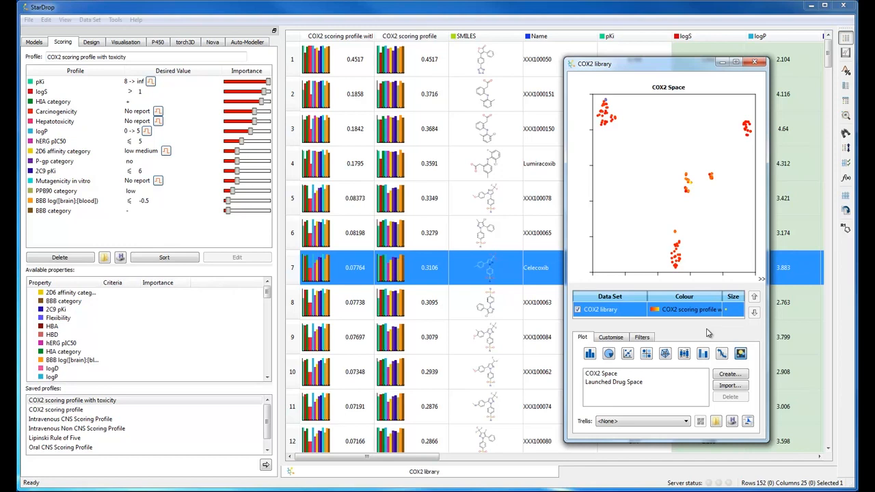
Step: Select a cluster of points in the plot and open Lumiracoxib in the Design view
left_click(715, 171)
mouse_move(715, 170)
left_mouse_down()
mouse_move(704, 184)
mouse_move(714, 199)
mouse_move(725, 179)
mouse_move(717, 173)
left_mouse_up()
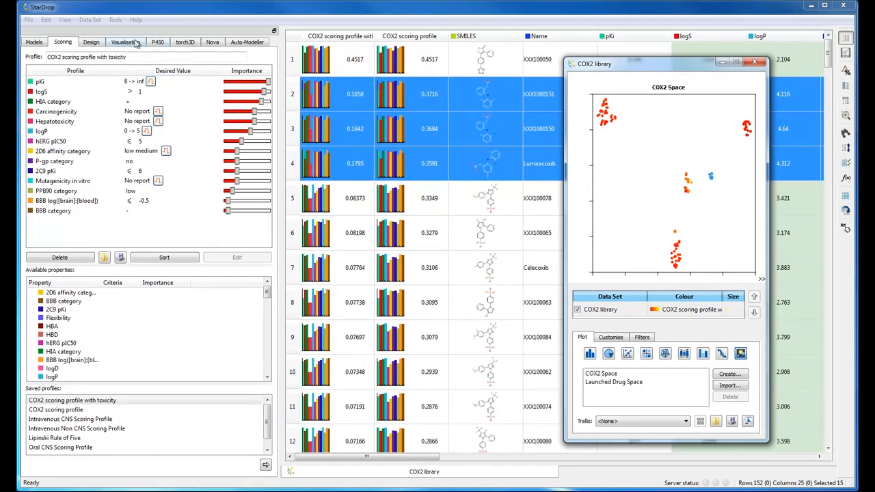
left_click(91, 43)
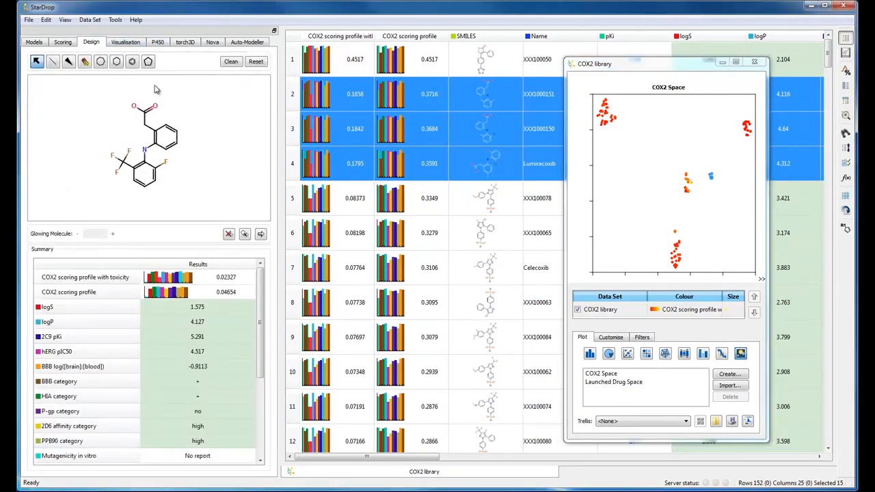
left_click(292, 165)
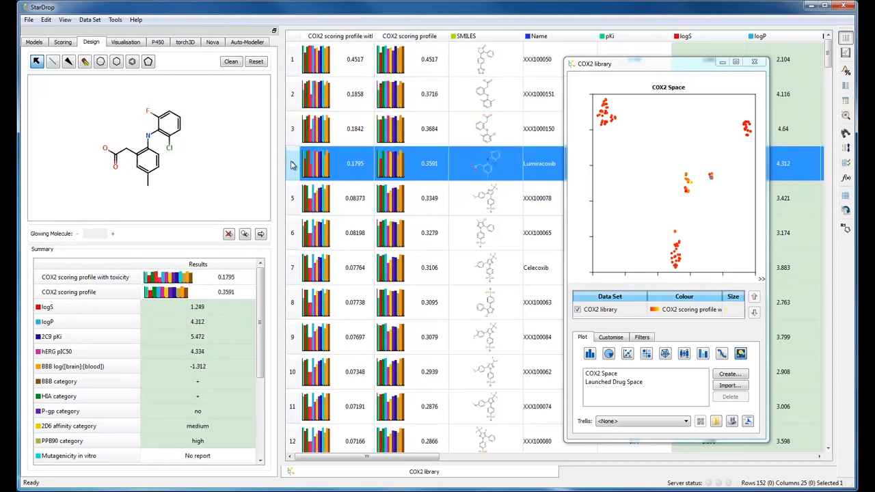
Step: Show the Hepatotoxicity glowing-molecule highlighting on the Lumiracoxib structure
left_click_drag(259, 286, 264, 368)
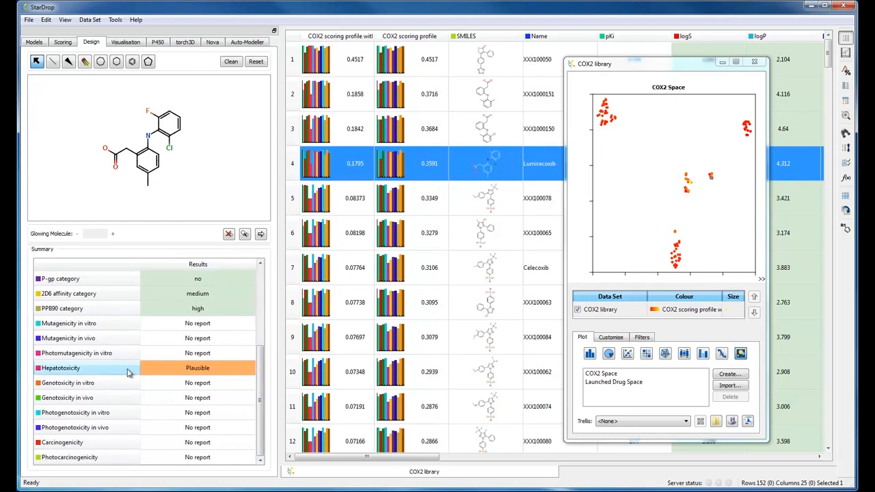
left_click(128, 373)
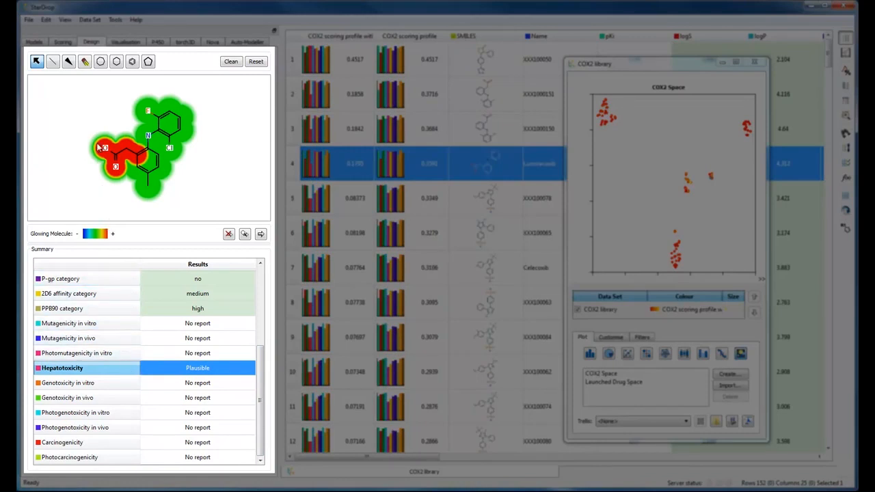
Step: Delete the CH2 linker, bond the carboxylic acid carbon directly to the ring, and clean the structure's layout
left_click(85, 63)
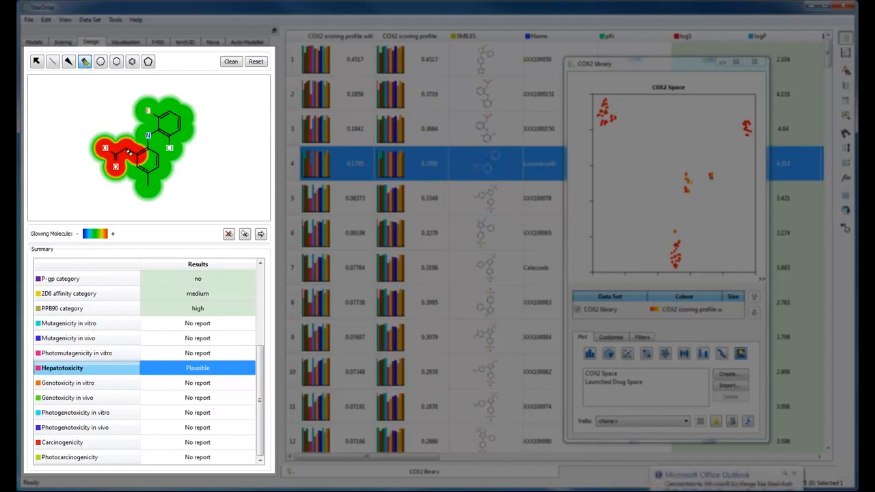
left_click(129, 154)
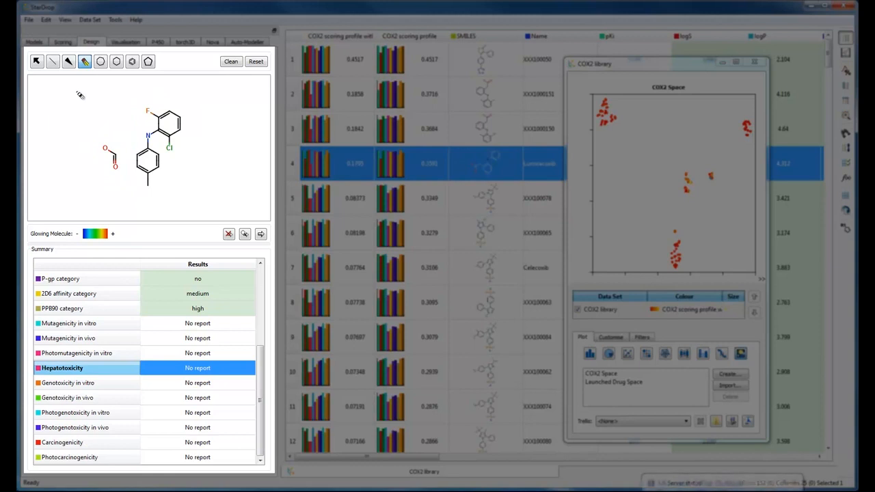
left_click(54, 63)
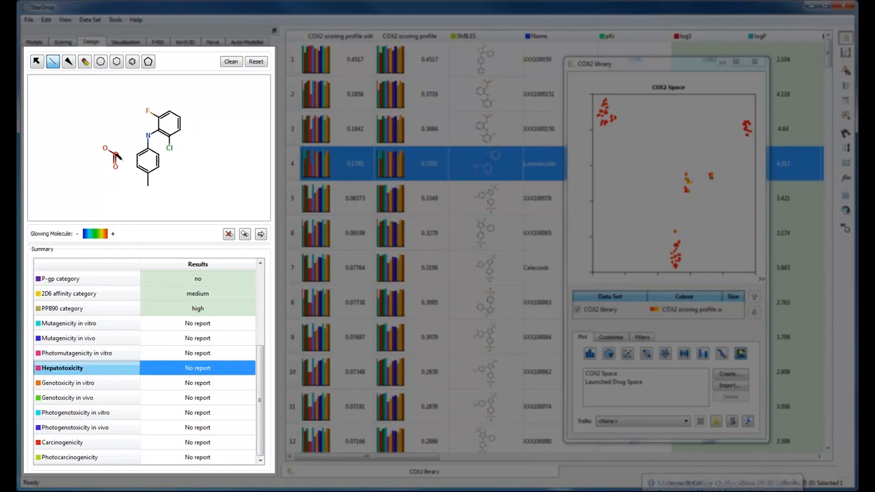
left_click_drag(118, 156, 138, 156)
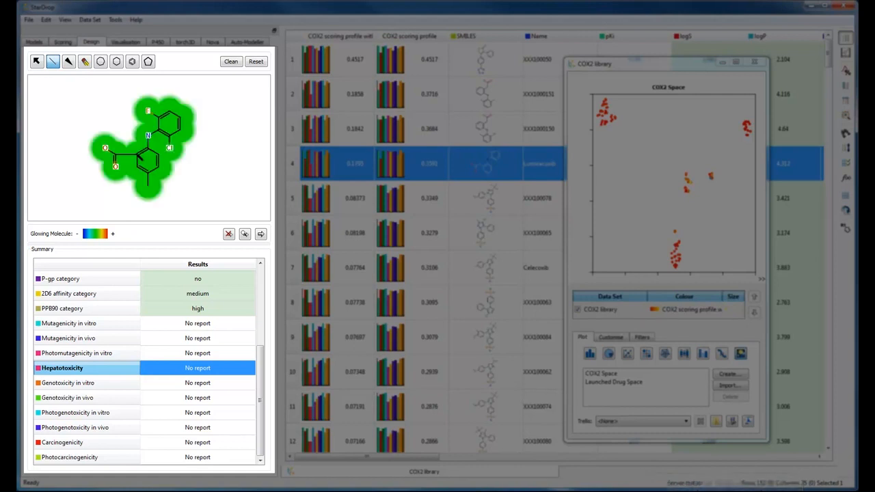
left_click(231, 62)
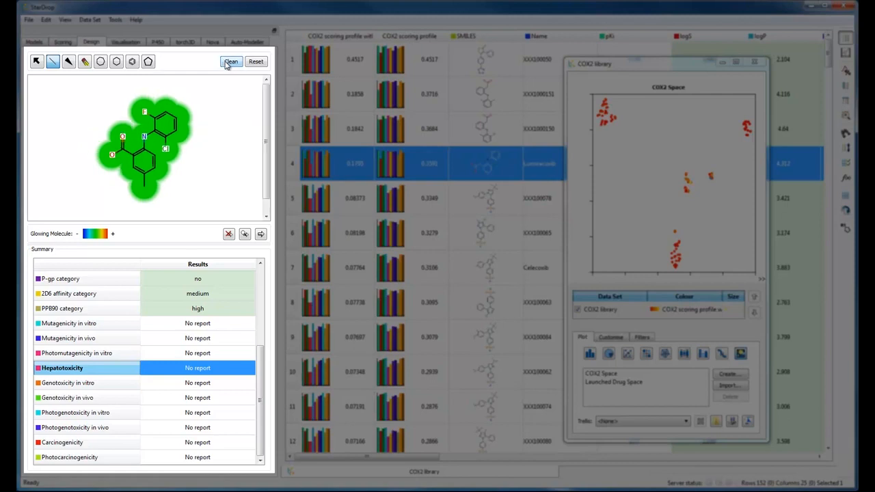